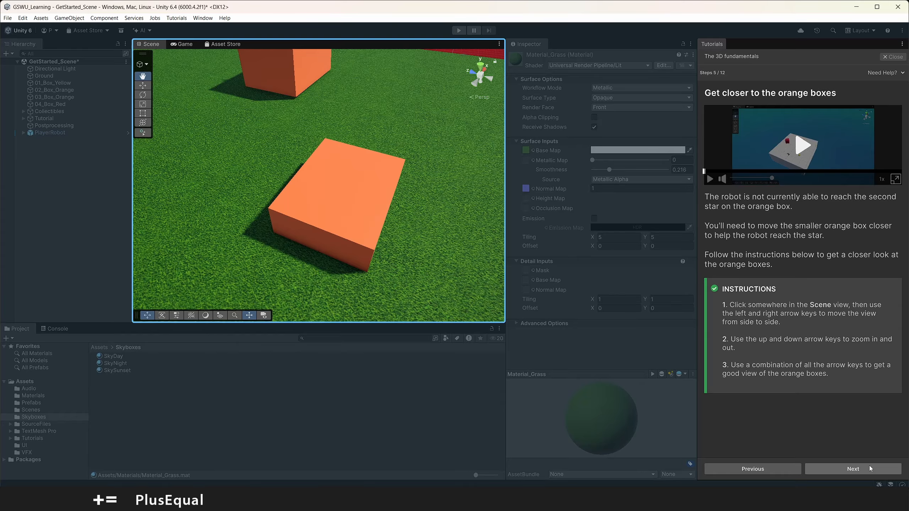
- Continue the tutorial and move 02_Box_Orange against the larger orange box, to about X 7.34, Y 5.15, Z -6.6
{"action": "left_click", "coordinate": [869, 467]}
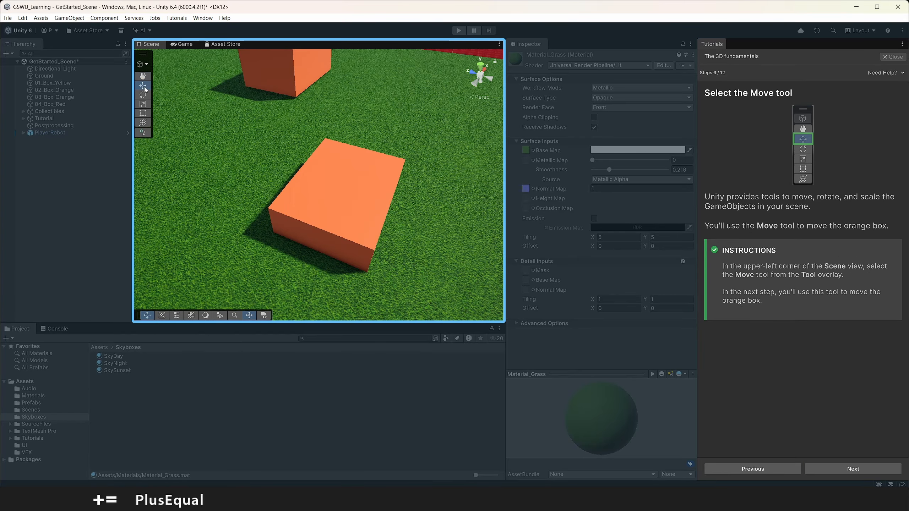
{"action": "left_click", "coordinate": [846, 472]}
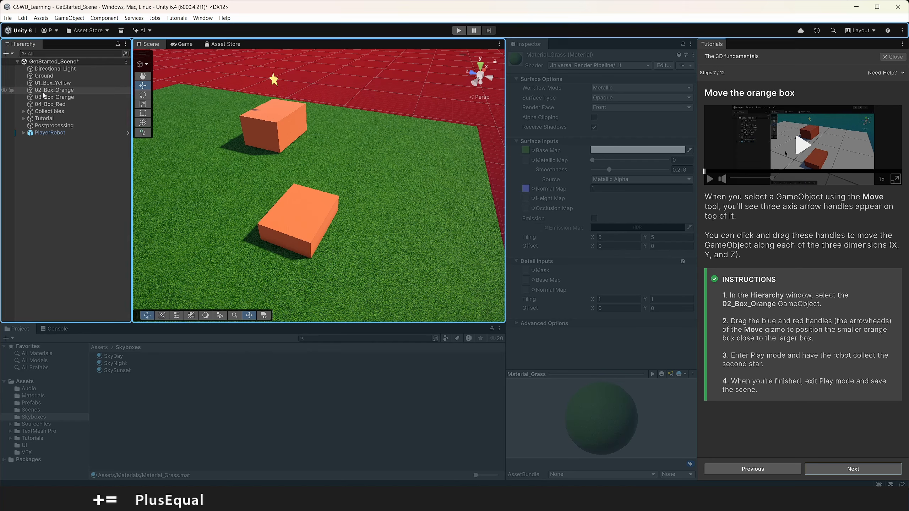
{"action": "left_click", "coordinate": [58, 91]}
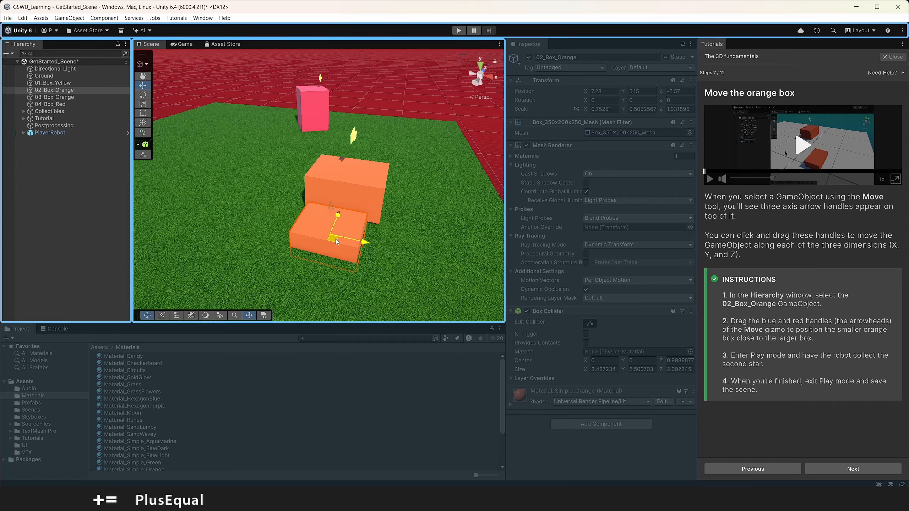
- Test the scene in Play mode by having the robot climb the orange boxes and collect the second star, and exit Play mode
{"action": "left_click", "coordinate": [460, 32]}
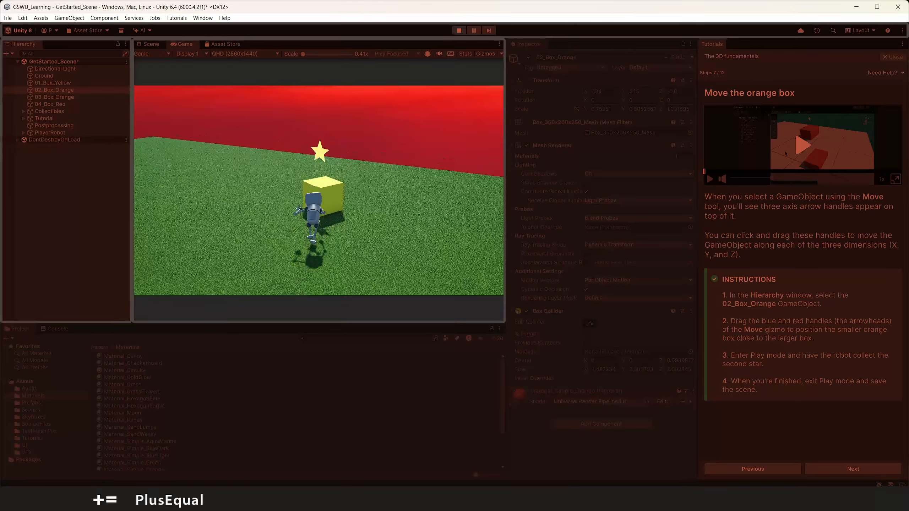
{"action": "key", "text": "w"}
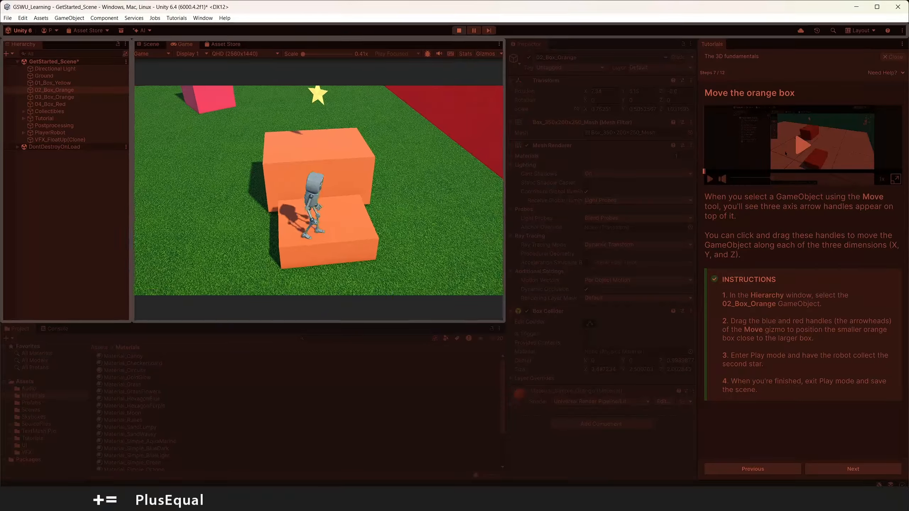
{"action": "key", "text": "w"}
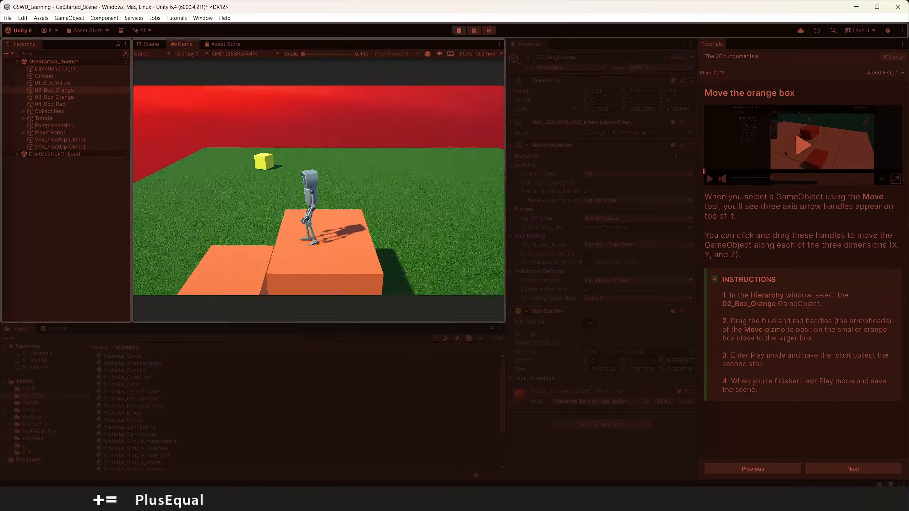
{"action": "key", "text": "w"}
{"action": "key", "text": "d"}
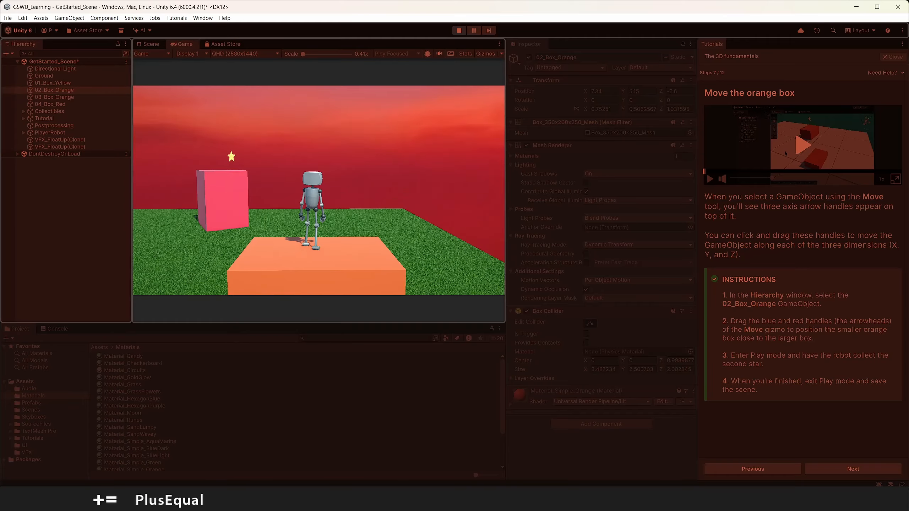
{"action": "left_click", "coordinate": [459, 30]}
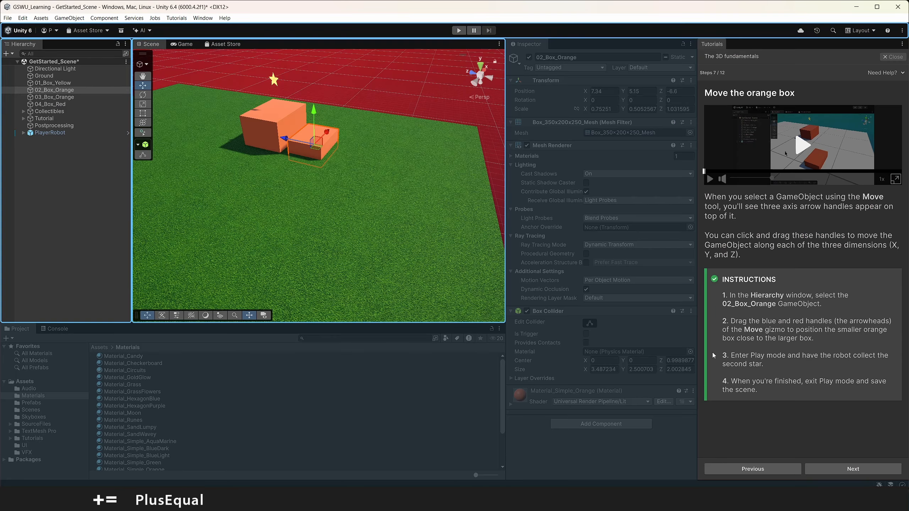
- Continue the tutorial and place the Stairs prefab from Assets > Prefabs on the ground between the red box and the orange boxes
{"action": "left_click", "coordinate": [821, 466]}
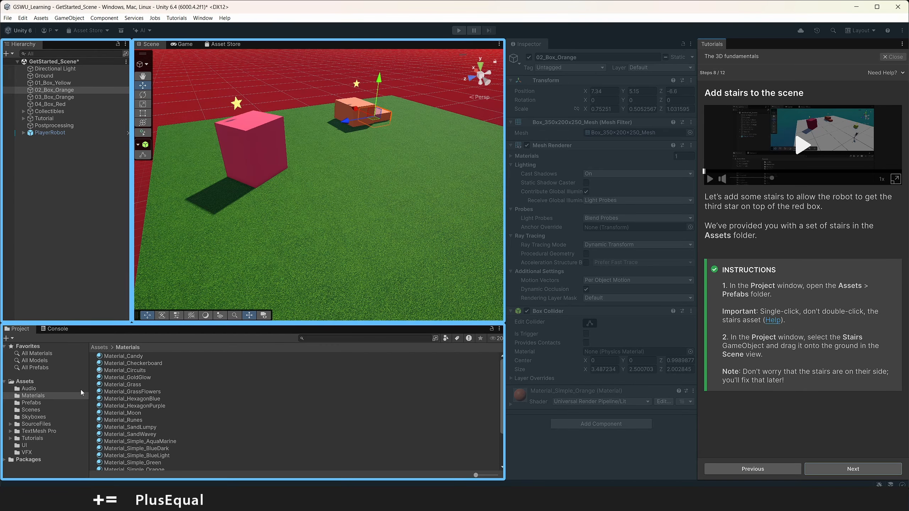
{"action": "left_click", "coordinate": [32, 403]}
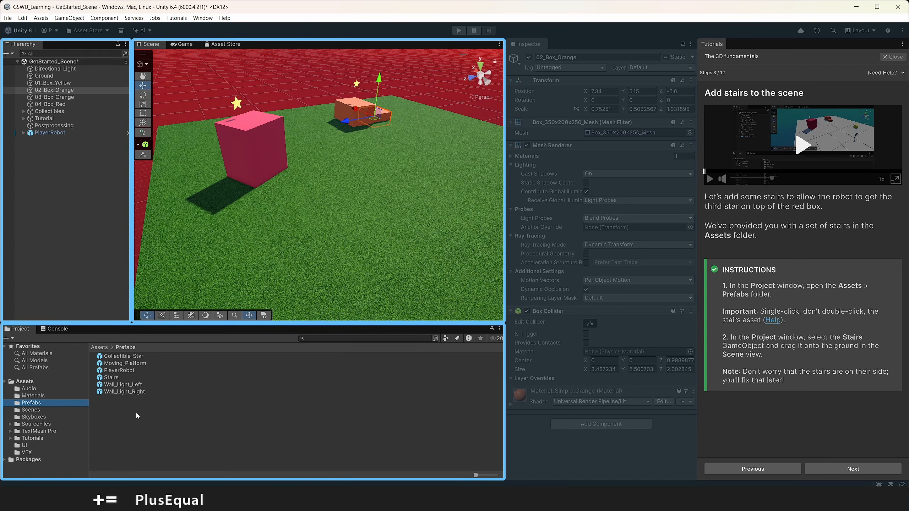
{"action": "left_click", "coordinate": [110, 378]}
{"action": "left_click_drag", "start_coordinate": [236, 172], "coordinate": [210, 170], "text": "alt"}
{"action": "scroll", "coordinate": [197, 179], "scroll_direction": "up", "scroll_amount": 1}
{"action": "key", "text": "w"}
{"action": "key", "text": "d"}
{"action": "right_click_drag", "start_coordinate": [211, 170], "coordinate": [186, 201]}
{"action": "key", "text": "s"}
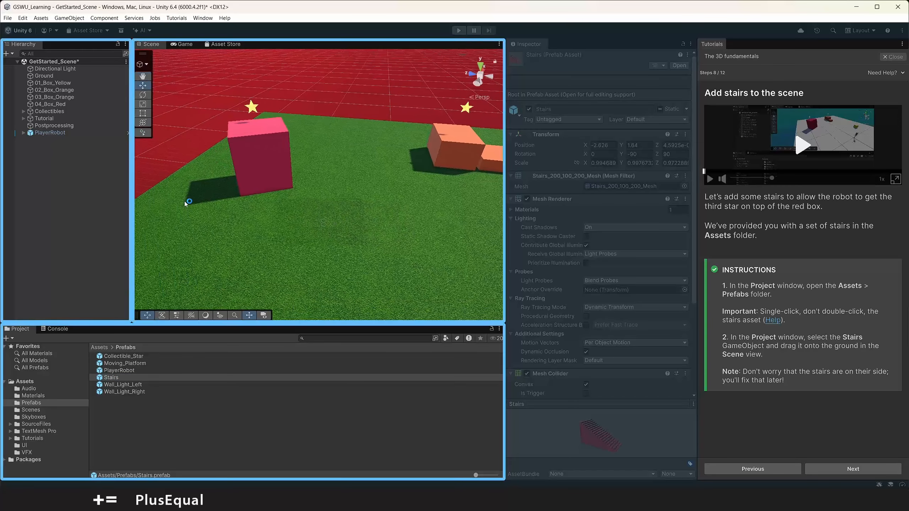
{"action": "left_click_drag", "start_coordinate": [116, 378], "coordinate": [370, 175]}
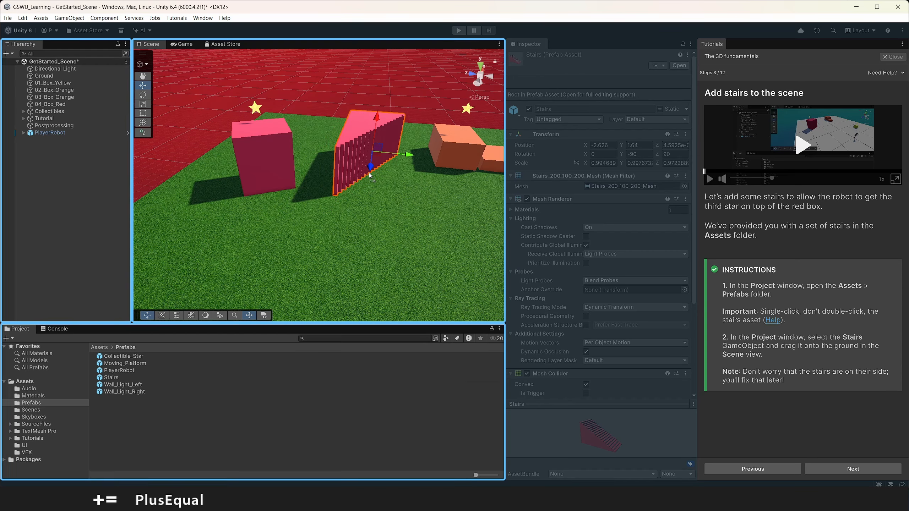
- Continue the tutorial and rotate the Stairs right way up, turned to about -194° around Y
{"action": "key", "text": "s"}
{"action": "mouse_move", "coordinate": [344, 241]}
{"action": "right_mouse_down"}
{"action": "mouse_move", "coordinate": [334, 205]}
{"action": "mouse_move", "coordinate": [321, 210]}
{"action": "mouse_move", "coordinate": [359, 231]}
{"action": "right_mouse_up"}
{"action": "key", "text": "w"}
{"action": "key", "text": "d"}
{"action": "key", "text": "a"}
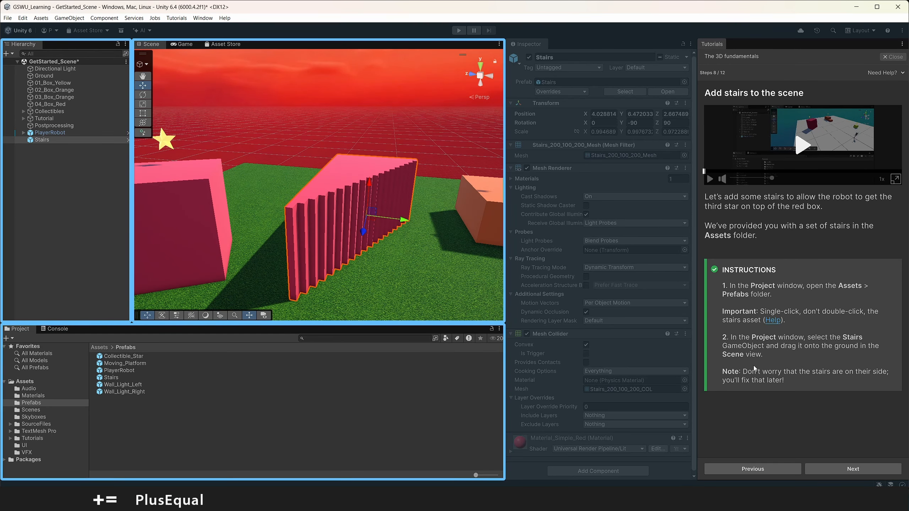
{"action": "left_click", "coordinate": [854, 469]}
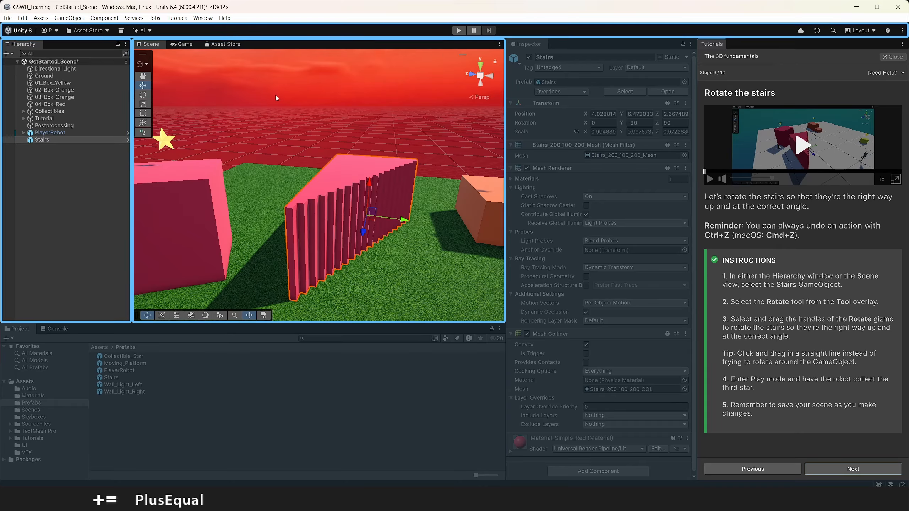
{"action": "left_click", "coordinate": [143, 95]}
{"action": "left_click_drag", "start_coordinate": [397, 200], "coordinate": [265, 167]}
{"action": "left_click_drag", "start_coordinate": [333, 229], "coordinate": [433, 188]}
{"action": "right_click_drag", "start_coordinate": [432, 188], "coordinate": [302, 218]}
{"action": "left_click_drag", "start_coordinate": [313, 312], "coordinate": [345, 318]}
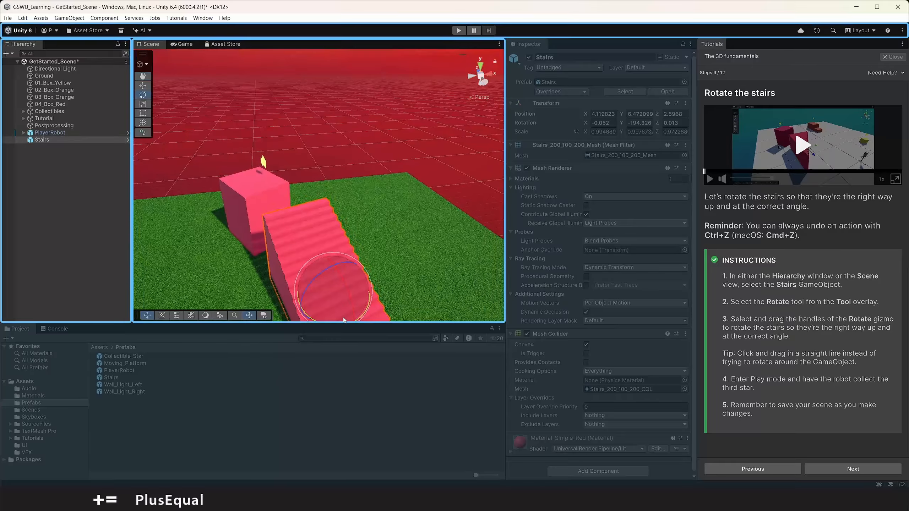
- Align the Stairs with the red box at about X 3.97, Y 6.47, Z 4.53, turned to about -211° around Y
{"action": "middle_click_drag", "start_coordinate": [345, 319], "coordinate": [366, 285]}
{"action": "key", "text": "w"}
{"action": "left_click_drag", "start_coordinate": [352, 257], "coordinate": [326, 208]}
{"action": "left_click_drag", "start_coordinate": [372, 183], "coordinate": [408, 150], "text": "alt"}
- Playtest the scene until the robot collects the third star above the red box, exit Play mode and save the scene
{"action": "left_click", "coordinate": [459, 31]}
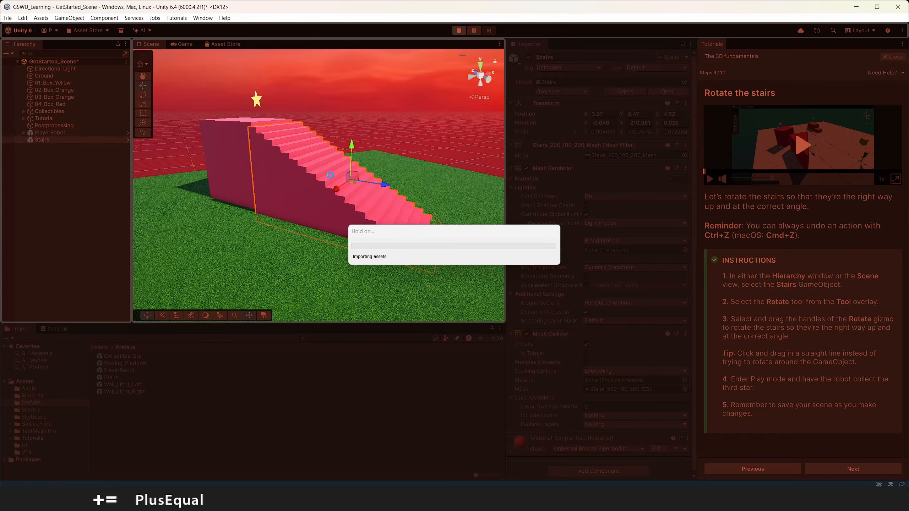
{"action": "key", "text": "w"}
{"action": "key", "text": "space"}
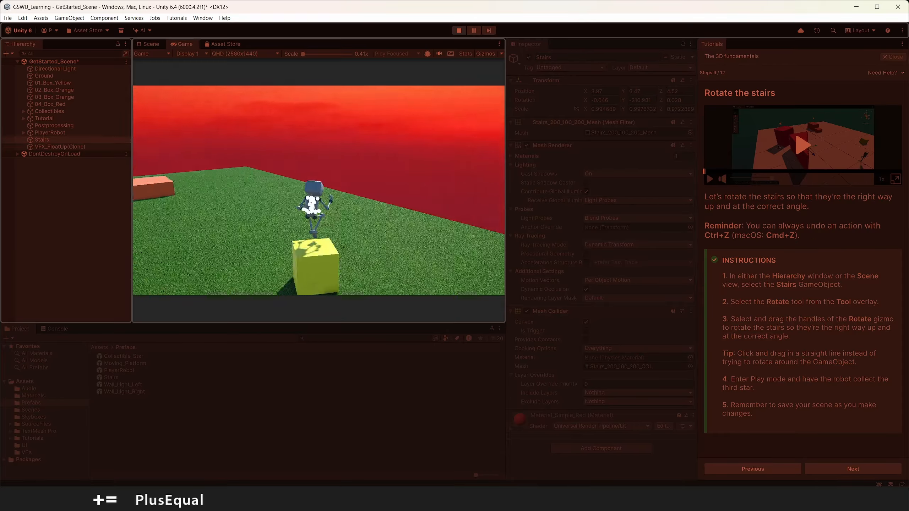
{"action": "key", "text": "w"}
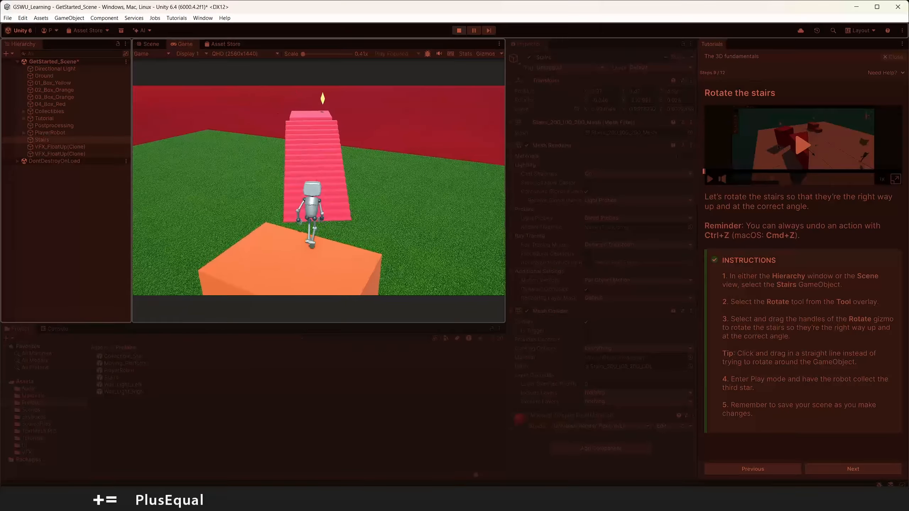
{"action": "key", "text": "space"}
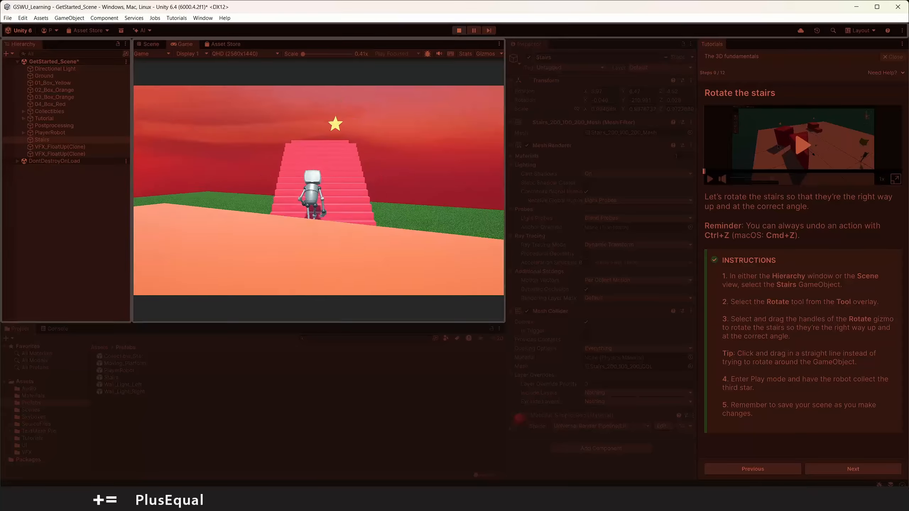
{"action": "key", "text": "w"}
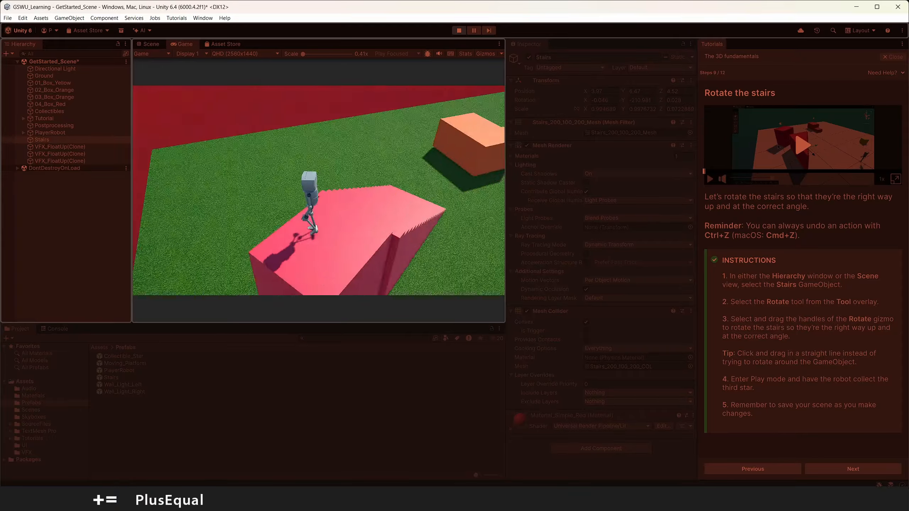
{"action": "key", "text": "Escape"}
{"action": "left_click", "coordinate": [459, 31]}
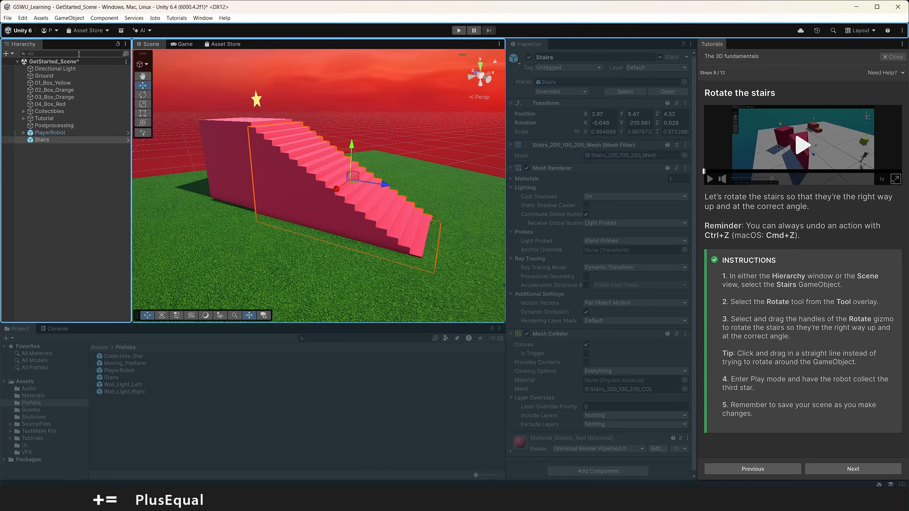
{"action": "key", "text": "ctrl+s"}
- Continue the tutorial and add a primitive 3D Cube to the scene
{"action": "left_click", "coordinate": [853, 469]}
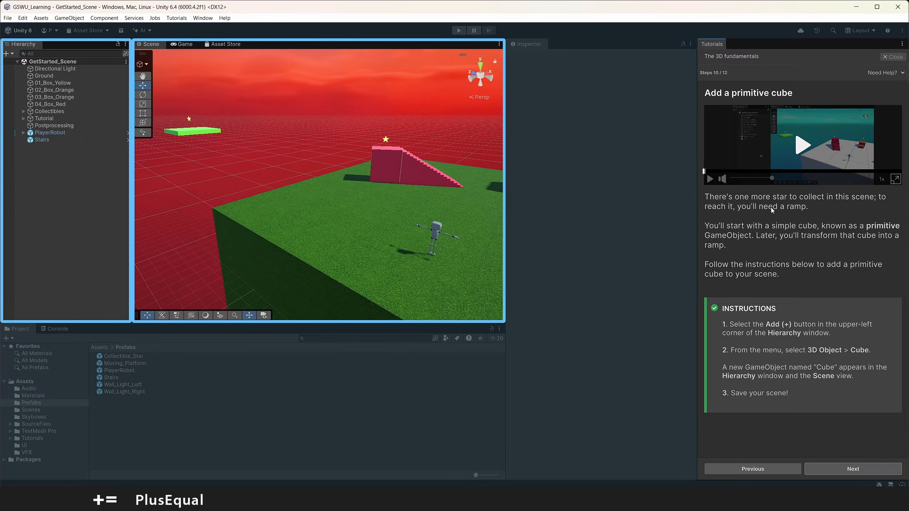
{"action": "left_click_drag", "start_coordinate": [437, 140], "coordinate": [319, 200], "text": "alt"}
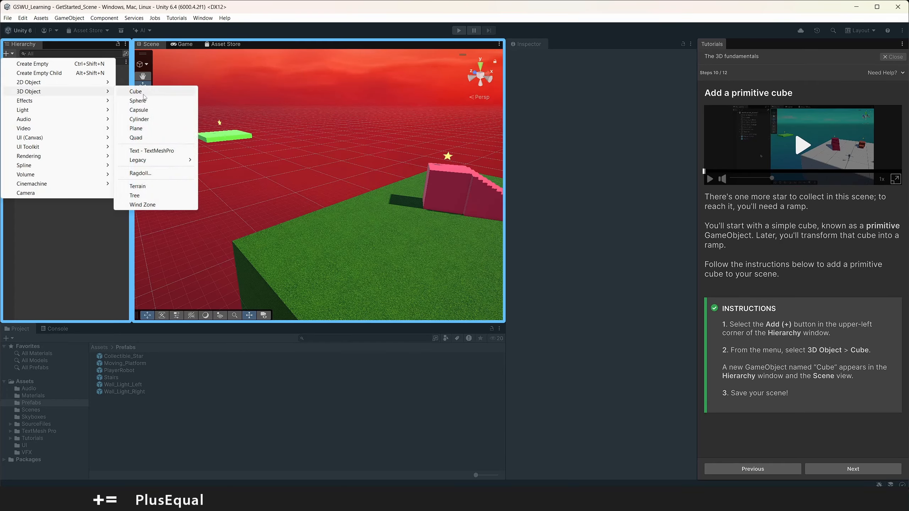
{"action": "left_click", "coordinate": [143, 94]}
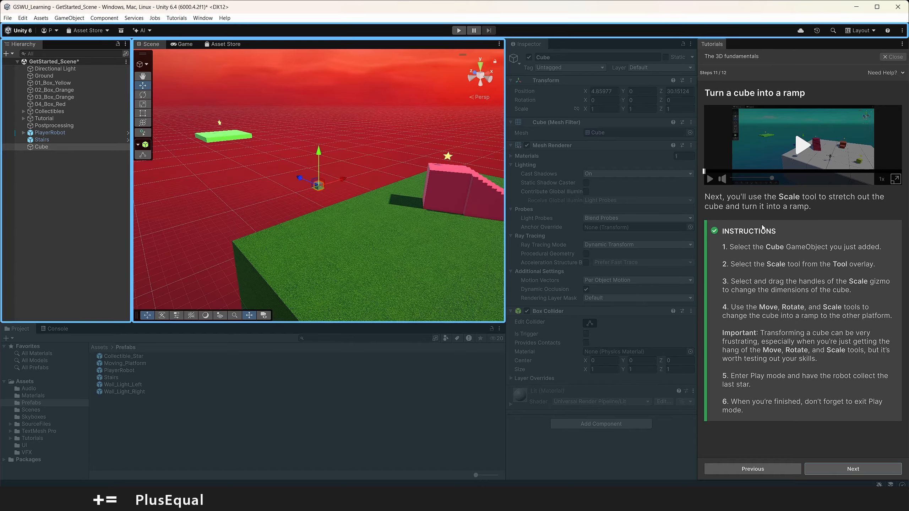
- Move the Cube to the ground's edge in line with the green platform, at about X -9.93, Y 4.58, Z 13.87
{"action": "key", "text": "w"}
{"action": "right_click_drag", "start_coordinate": [348, 178], "coordinate": [349, 179]}
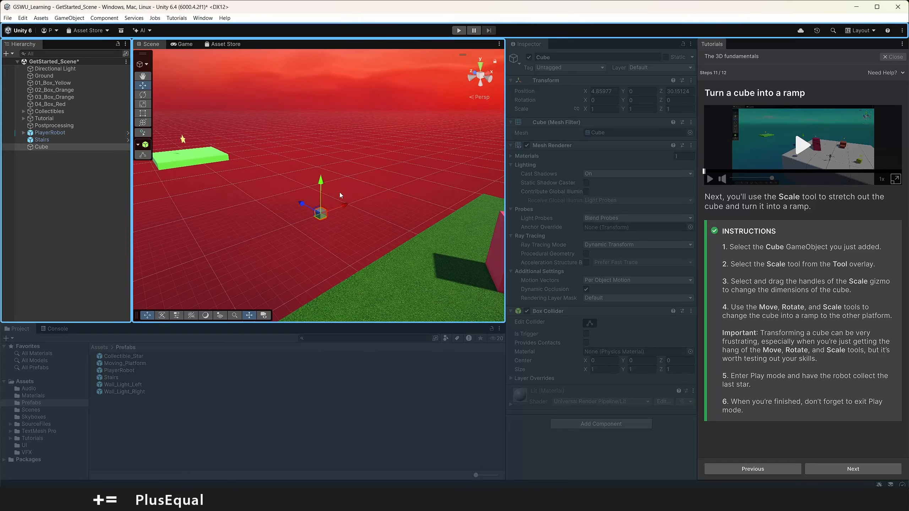
{"action": "left_click_drag", "start_coordinate": [321, 217], "coordinate": [386, 265]}
{"action": "key", "text": "w"}
{"action": "right_click_drag", "start_coordinate": [388, 226], "coordinate": [289, 199]}
{"action": "key", "text": "s"}
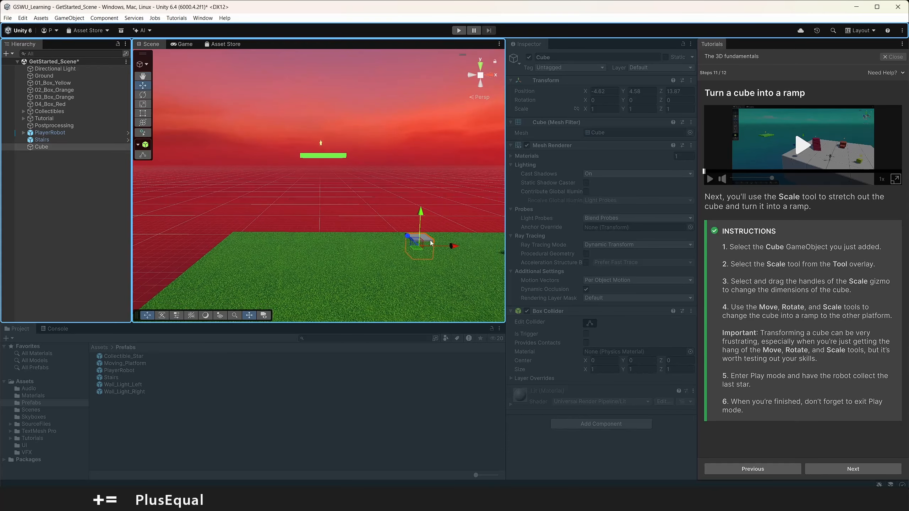
{"action": "left_click_drag", "start_coordinate": [456, 248], "coordinate": [352, 248]}
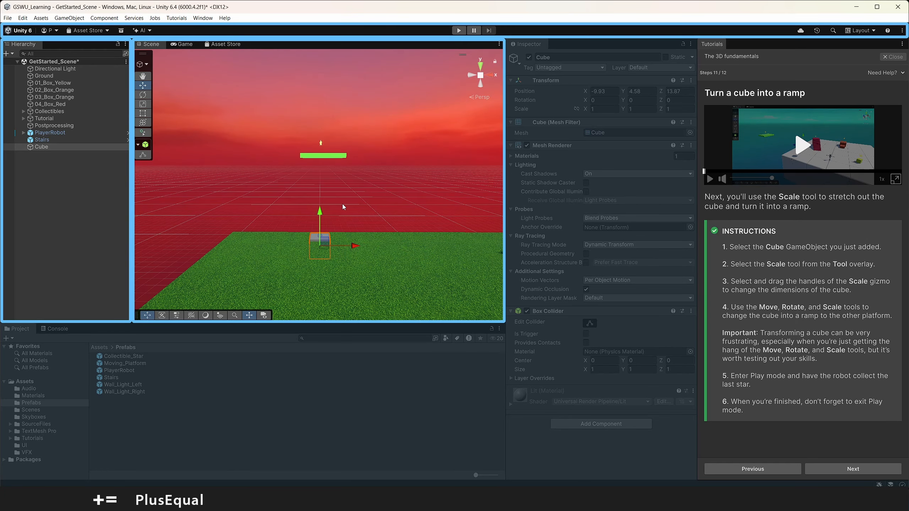
- Stretch the Cube into a long bar with a Z scale of about 18.39
{"action": "left_click_drag", "start_coordinate": [343, 206], "coordinate": [430, 226], "text": "alt"}
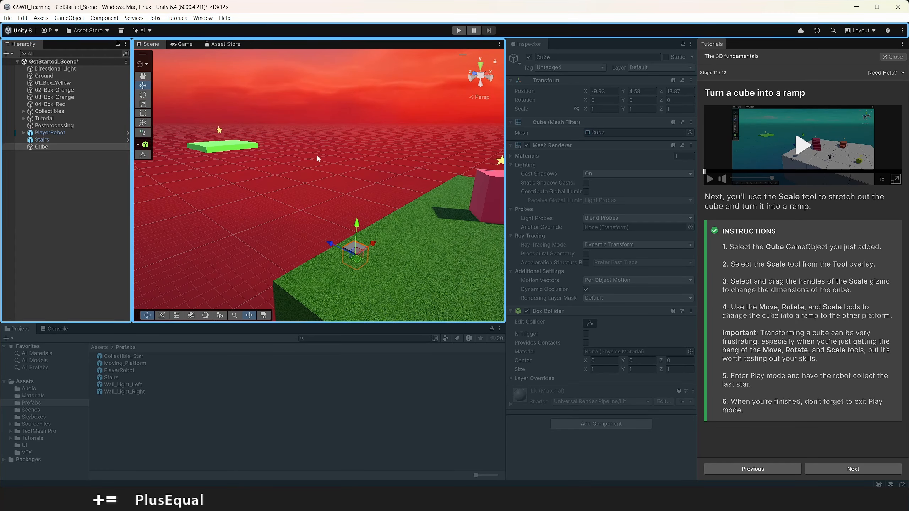
{"action": "left_click", "coordinate": [142, 103]}
{"action": "right_click_drag", "start_coordinate": [354, 249], "coordinate": [408, 255]}
{"action": "key", "text": "a"}
{"action": "left_click_drag", "start_coordinate": [351, 237], "coordinate": [304, 229]}
- Move the bar out towards the green platform and raise it, to about Y 7.47, Z 21.74
{"action": "key", "text": "w"}
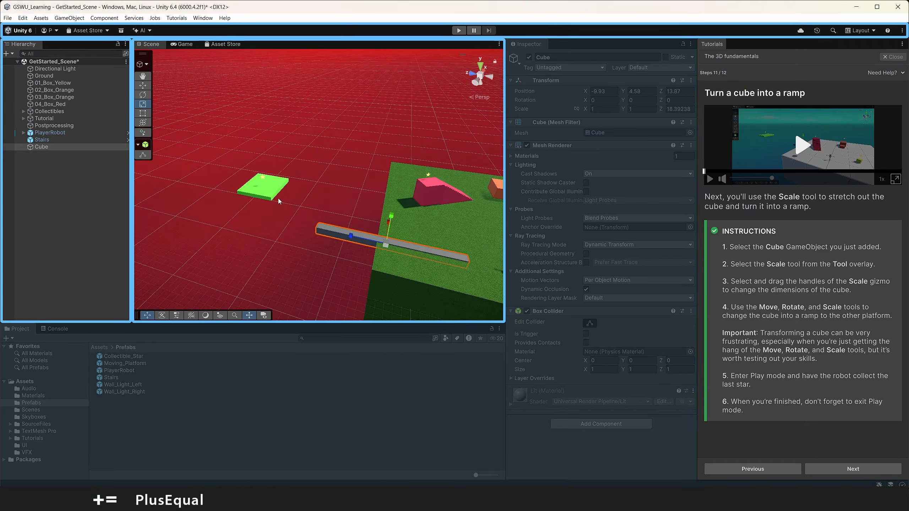
{"action": "left_click_drag", "start_coordinate": [355, 205], "coordinate": [392, 170], "text": "alt"}
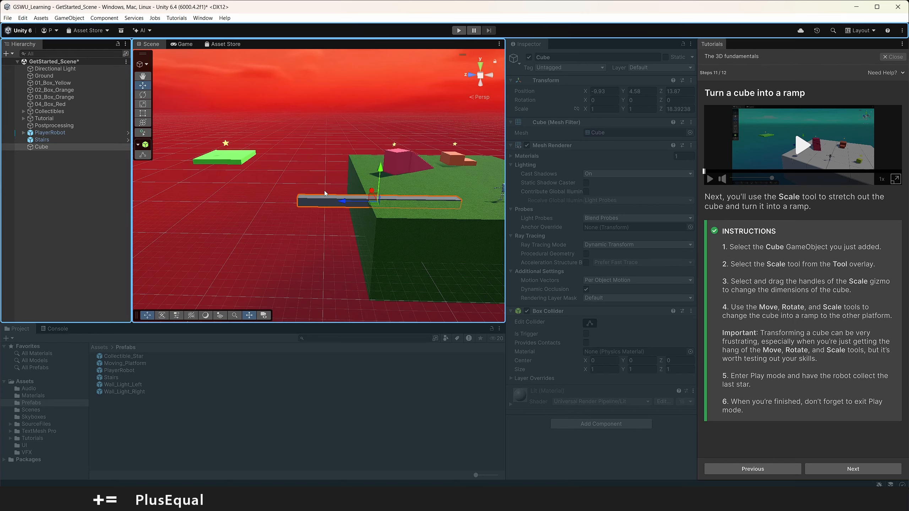
{"action": "left_click", "coordinate": [339, 201]}
{"action": "left_click", "coordinate": [350, 201]}
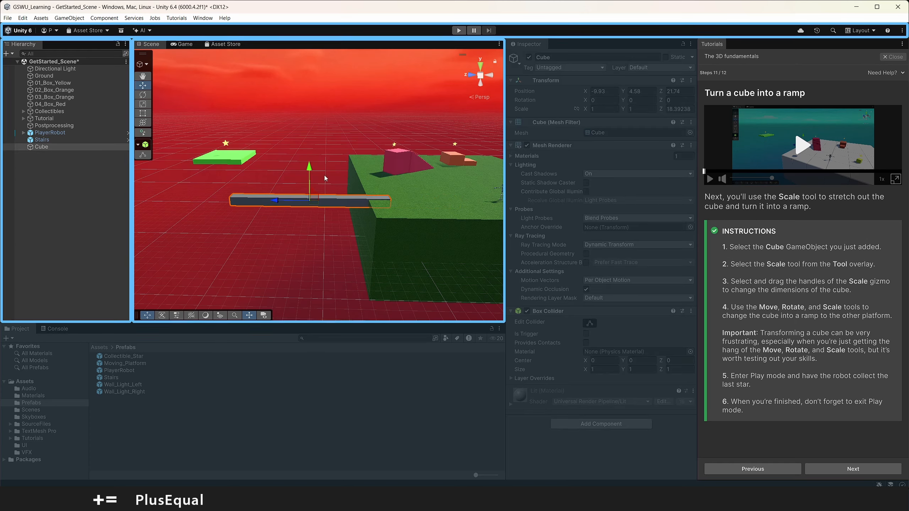
{"action": "left_click_drag", "start_coordinate": [324, 175], "coordinate": [337, 146]}
- Tilt the bar about -19° around X and move it to about Y 6.48, Z 19.93 to bridge the ground and green platform
{"action": "key", "text": "e"}
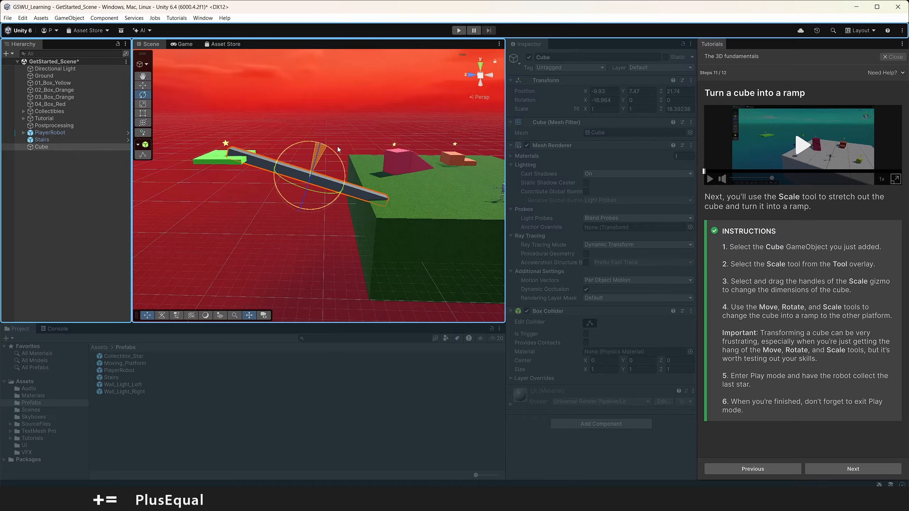
{"action": "key", "text": "w"}
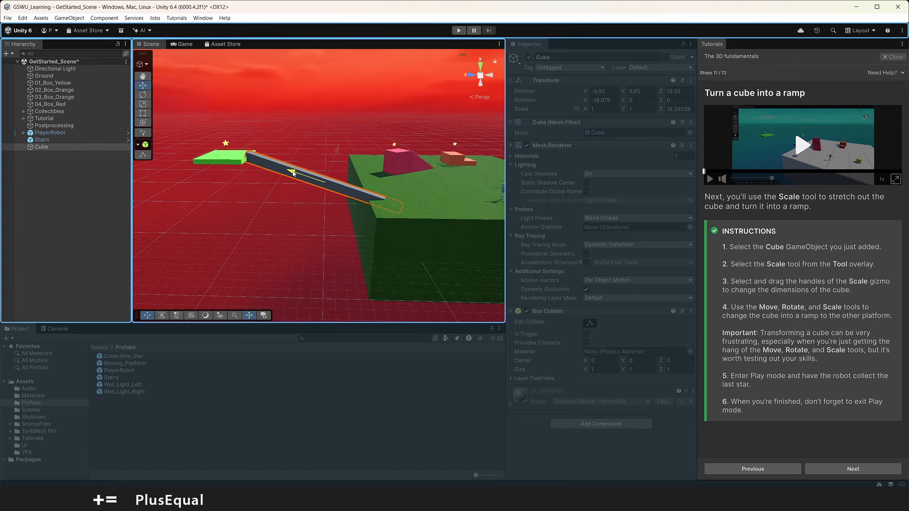
{"action": "left_click_drag", "start_coordinate": [288, 165], "coordinate": [309, 175]}
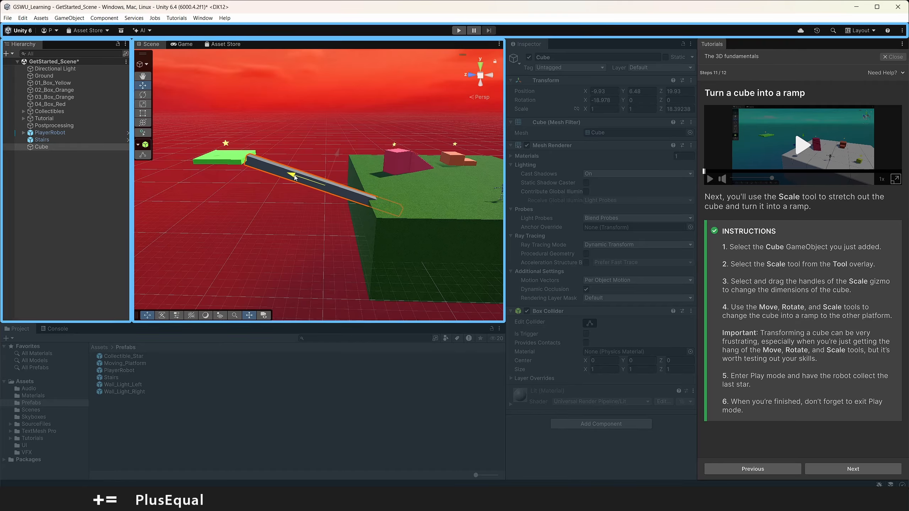
- Widen the ramp to an X scale of about 3.92 and shift it to about X -9.69
{"action": "key", "text": "w"}
{"action": "key", "text": "d"}
{"action": "right_click_drag", "start_coordinate": [391, 175], "coordinate": [168, 149]}
{"action": "key", "text": "r"}
{"action": "mouse_move", "coordinate": [377, 196]}
{"action": "left_mouse_down"}
{"action": "mouse_move", "coordinate": [480, 201]}
{"action": "mouse_move", "coordinate": [382, 196]}
{"action": "left_mouse_up"}
{"action": "key", "text": "w"}
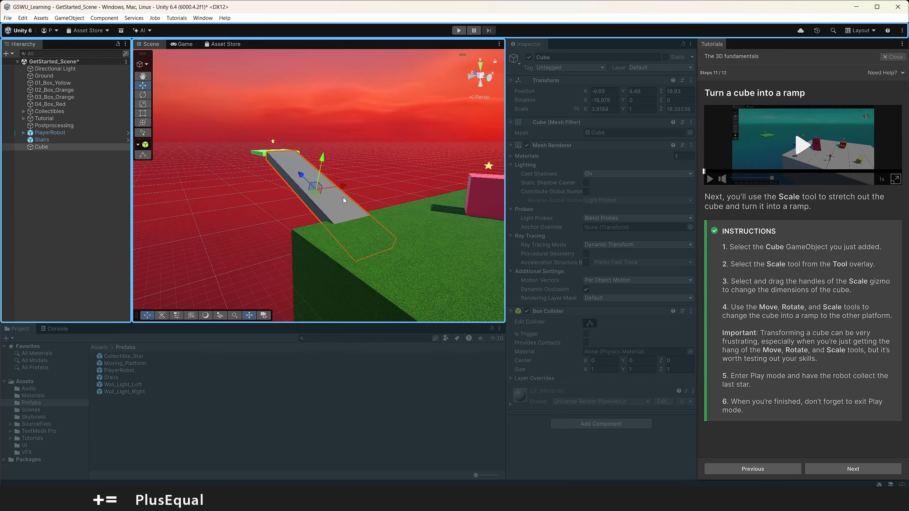
- Play-test the scene by running the robot over the boxes, stairs and ramp to collect every star, and exit Play mode
{"action": "left_click", "coordinate": [459, 31]}
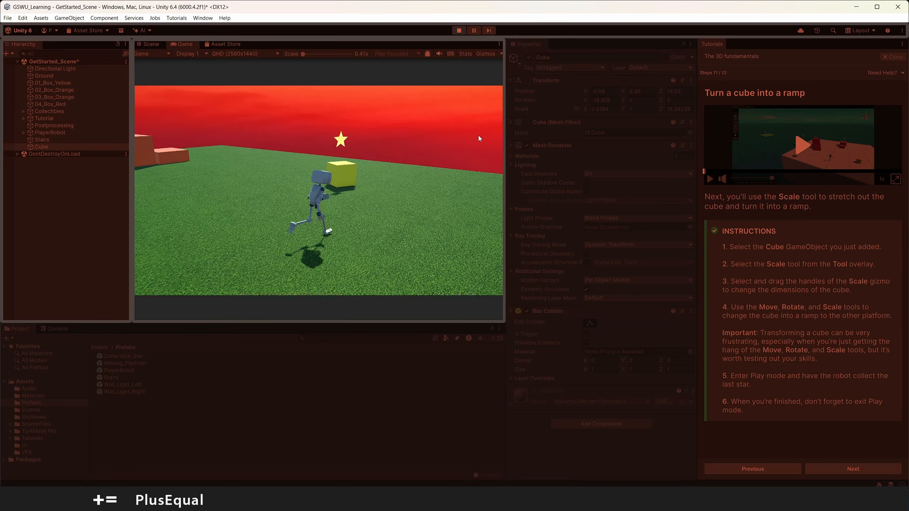
{"action": "key", "text": "space"}
{"action": "key", "text": "space"}
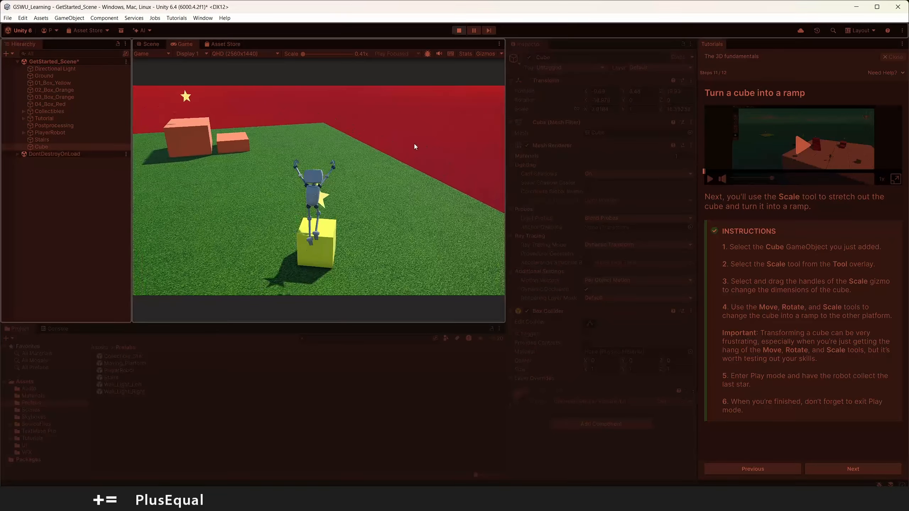
{"action": "key", "text": "w"}
{"action": "key", "text": "space"}
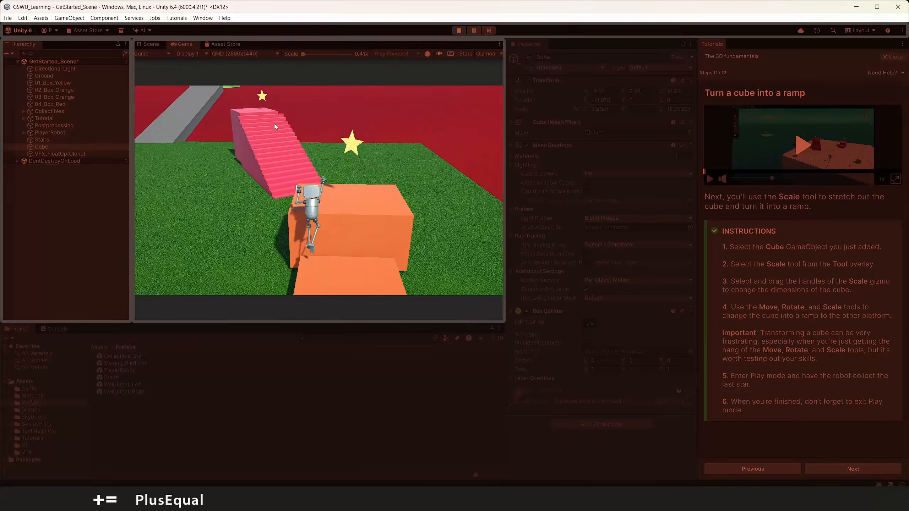
{"action": "key", "text": "w"}
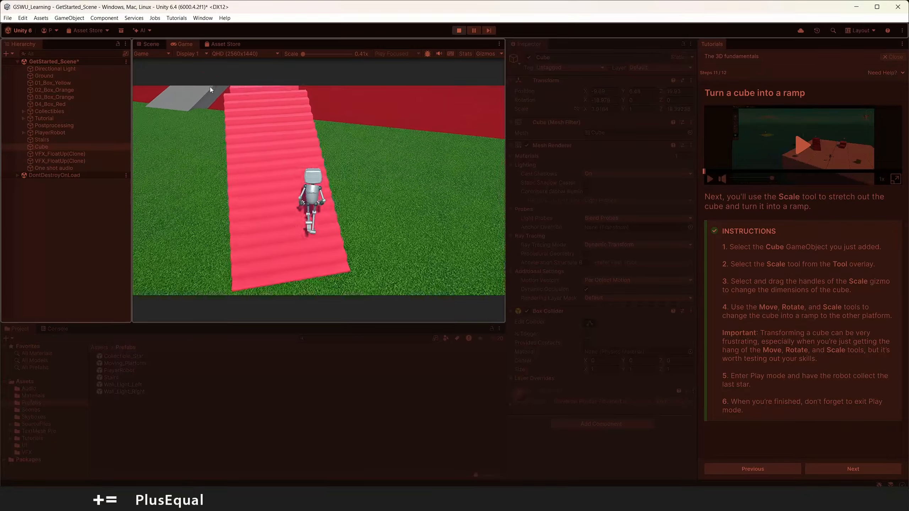
{"action": "key", "text": "w"}
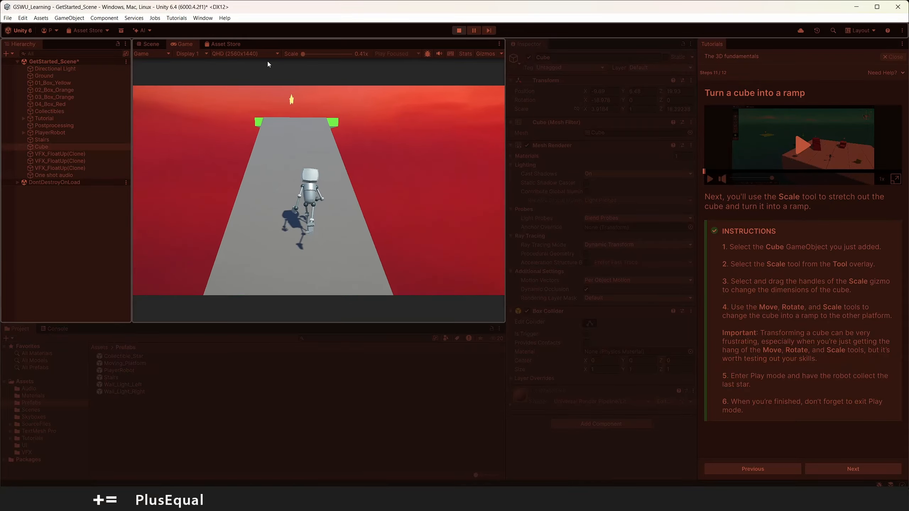
{"action": "key", "text": "w"}
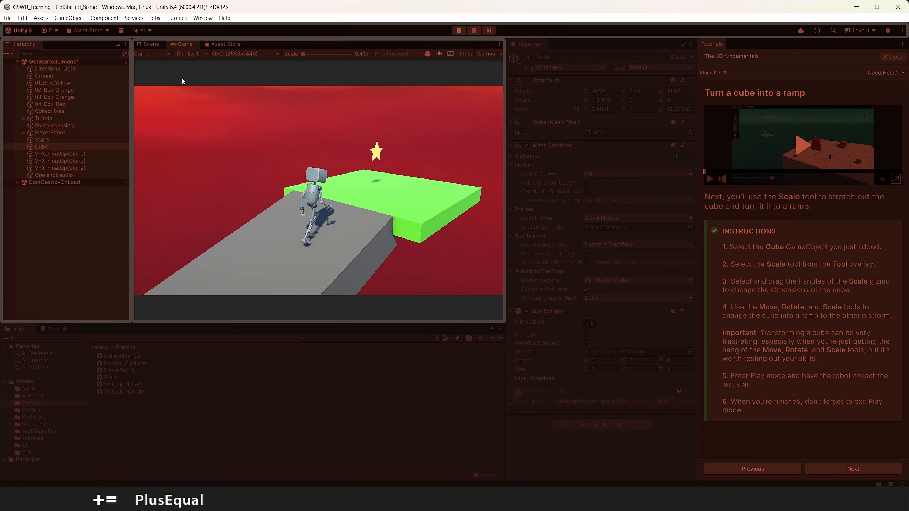
{"action": "key", "text": "w"}
{"action": "key", "text": "s"}
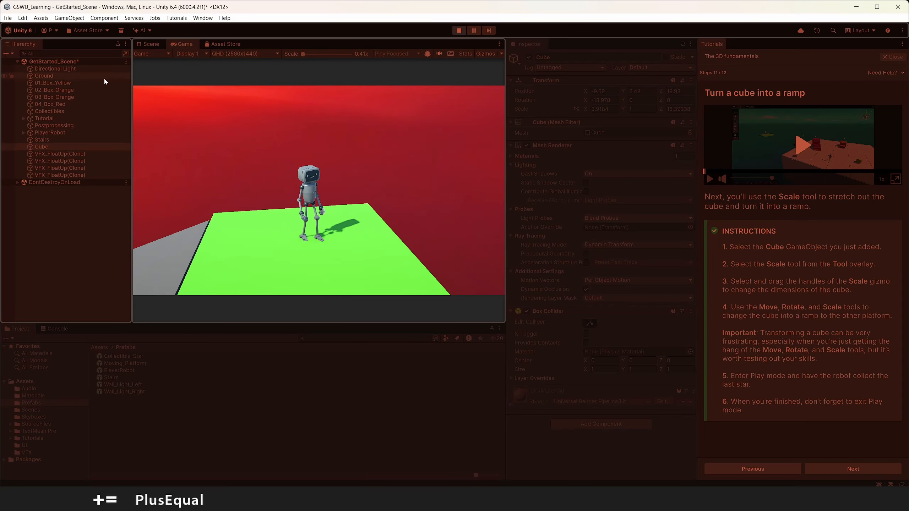
{"action": "key", "text": "ctrl+p"}
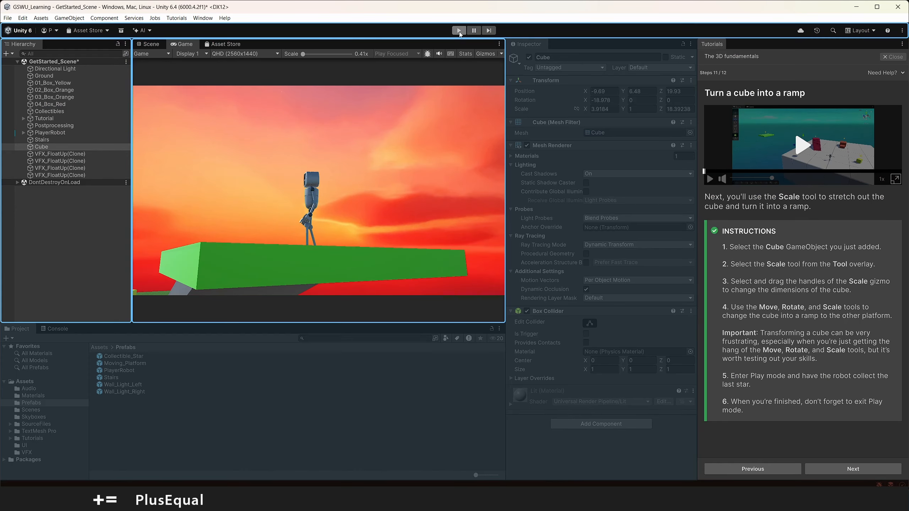
- Advance to the final tutorial page and finish "The 3D fundamentals", saving the changes to GetStarted_Scene
{"action": "left_click", "coordinate": [853, 468]}
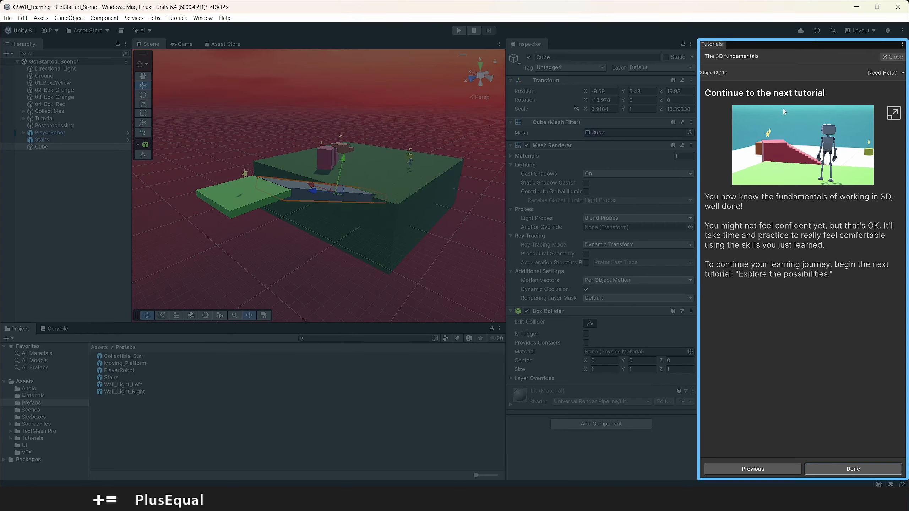
{"action": "left_click", "coordinate": [854, 468]}
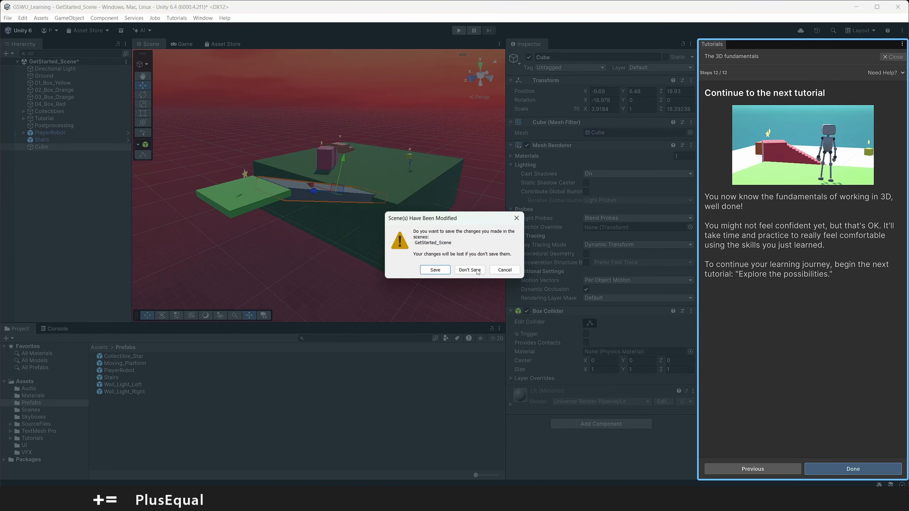
{"action": "left_click", "coordinate": [438, 268]}
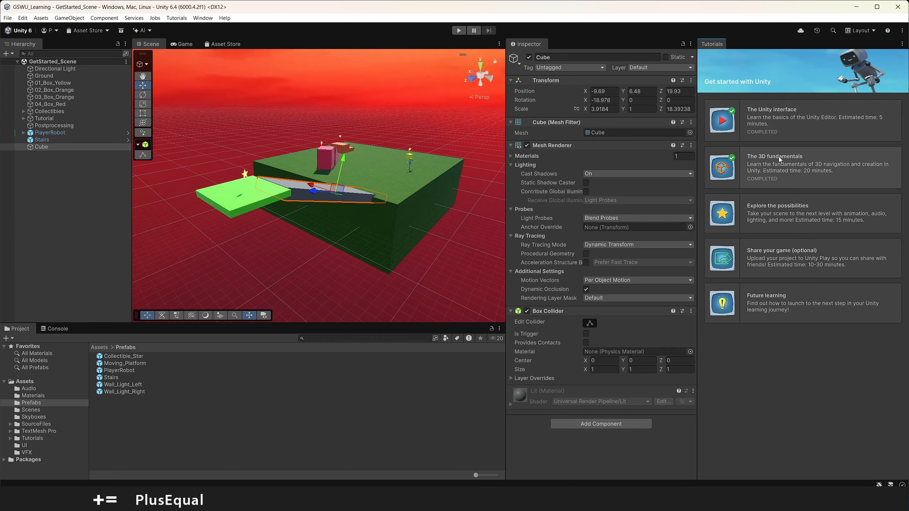